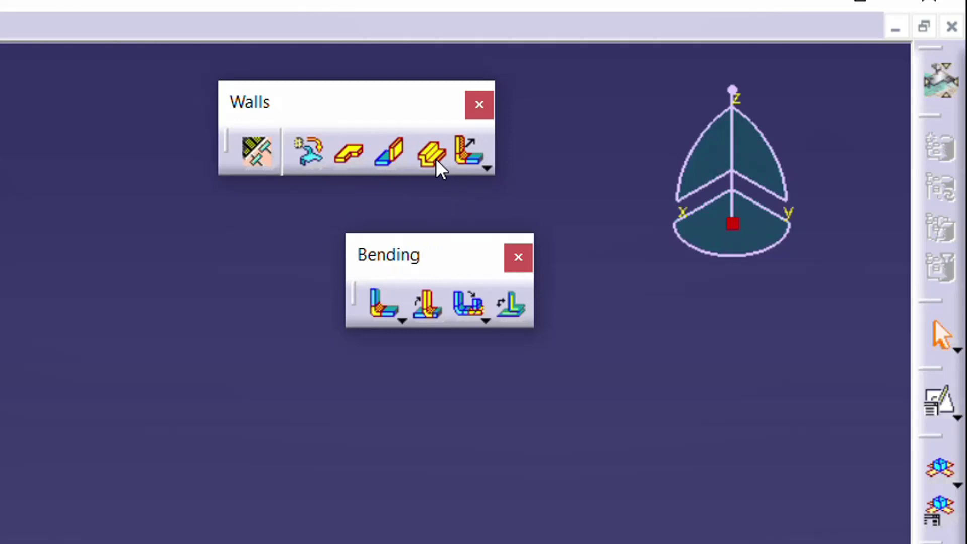
click(484, 166)
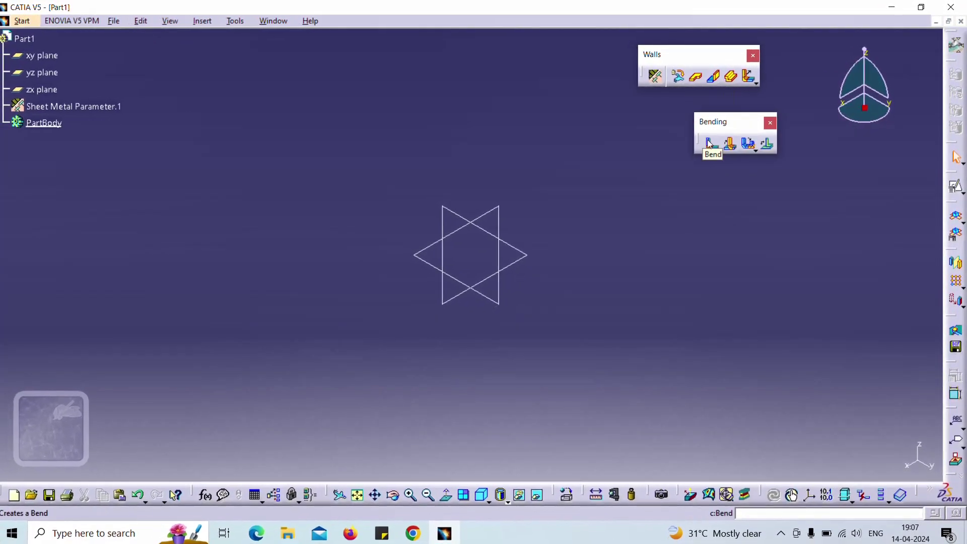
Start a positioned sketch on the xy plane with both the H and V directions reversed
click(956, 186)
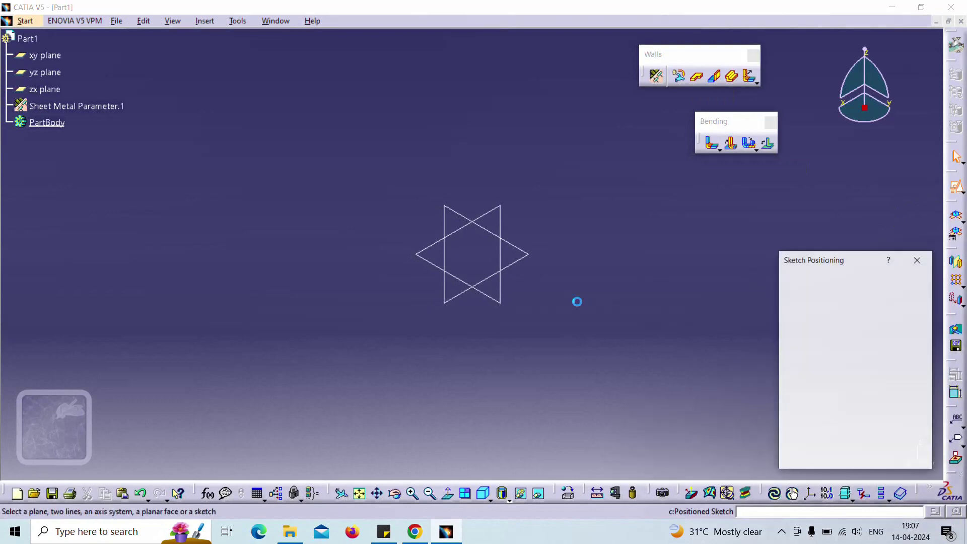
click(515, 249)
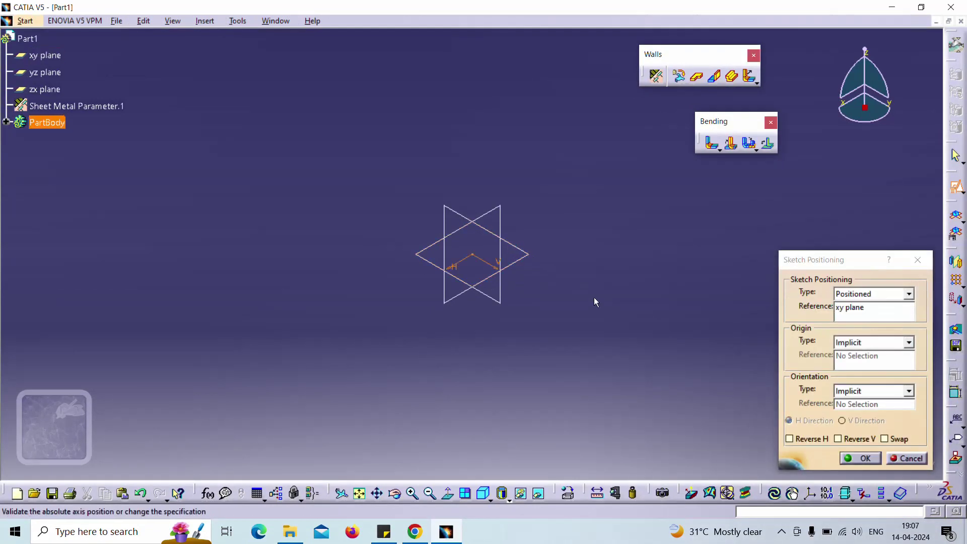
click(885, 438)
click(851, 436)
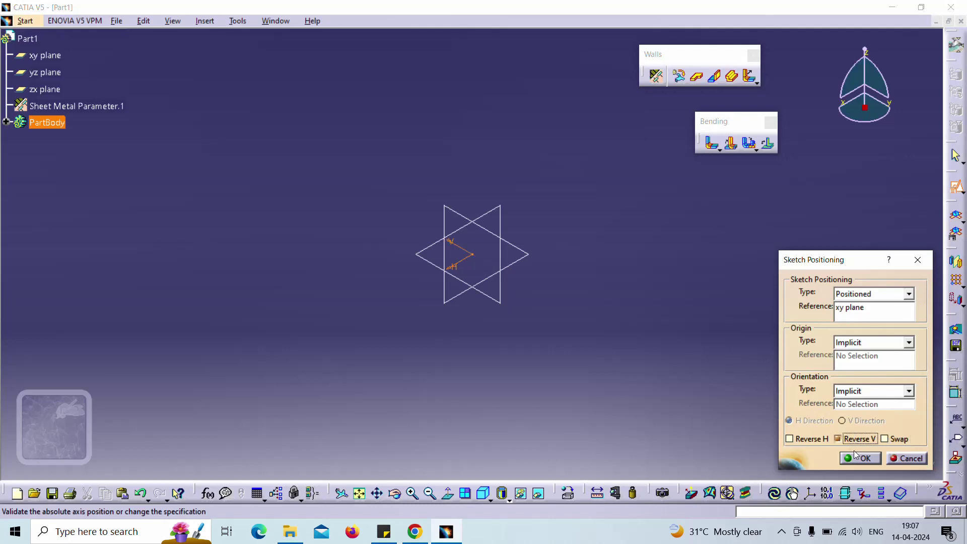
click(858, 457)
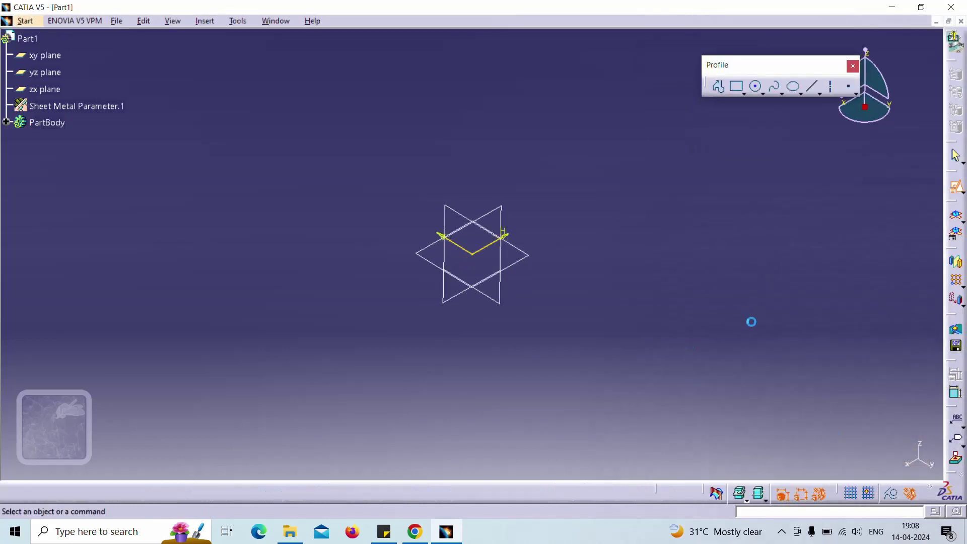
Sketch a rectangle spanning the H axis, with one side on the V axis and a corner about 23 mm from the origin
click(734, 94)
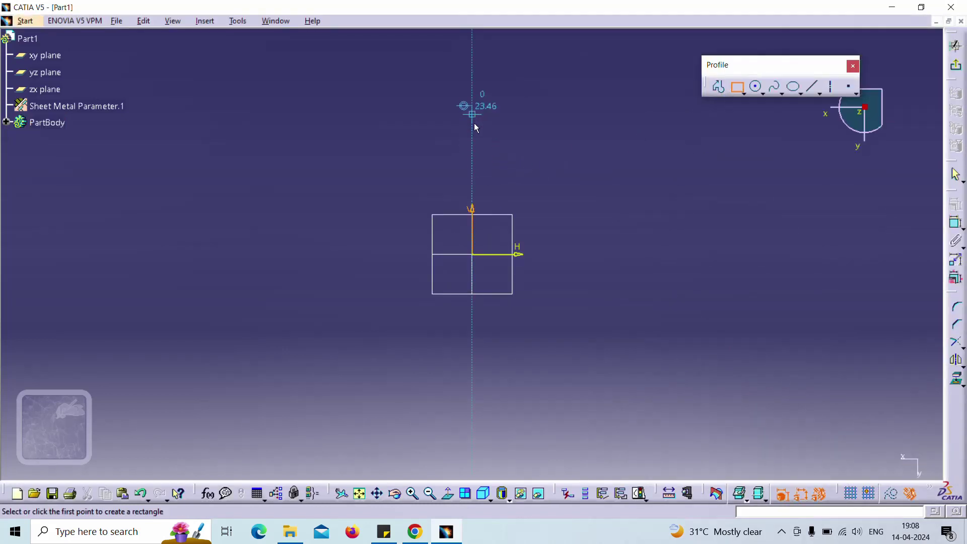
click(472, 114)
click(868, 394)
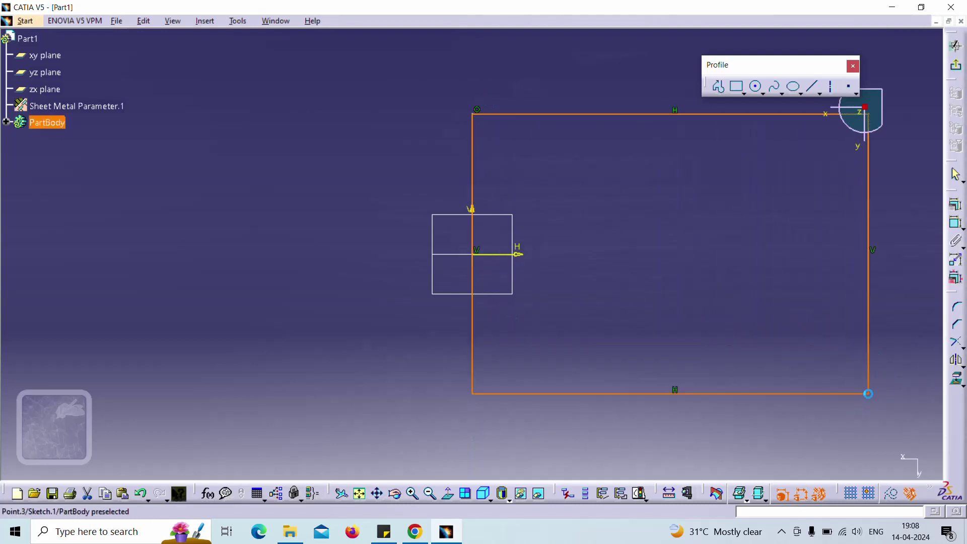
Leave the sketch and create a horizontal base wall from the rectangle
click(955, 46)
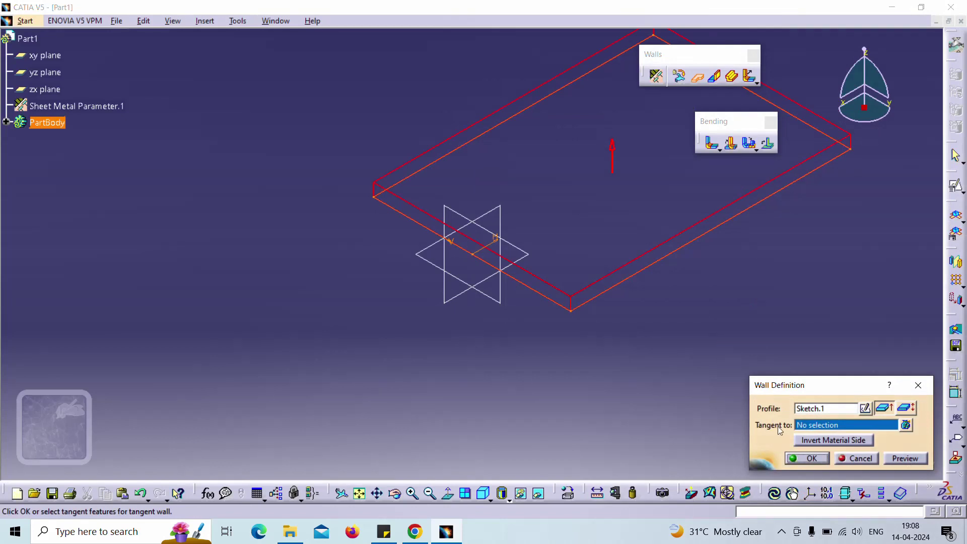
click(810, 458)
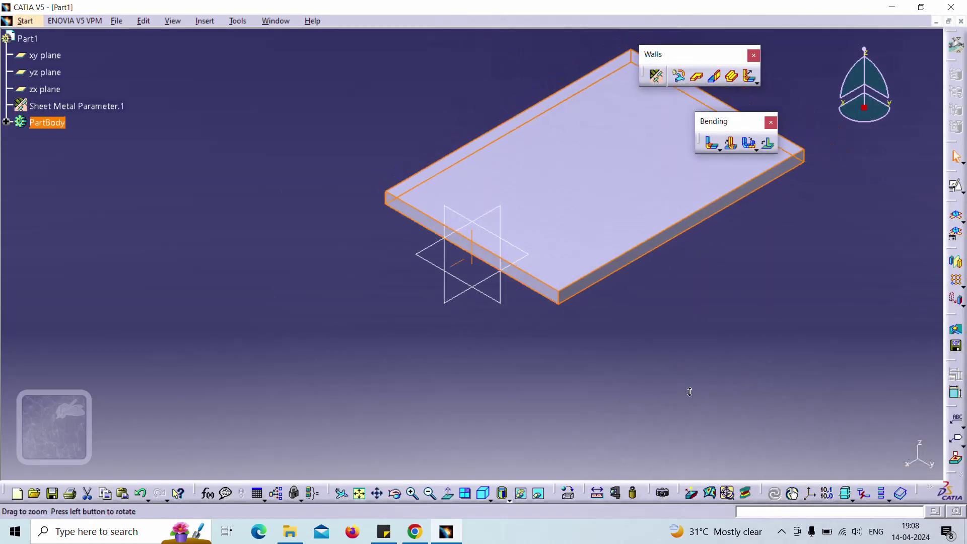
middle_drag(692, 361, 691, 366)
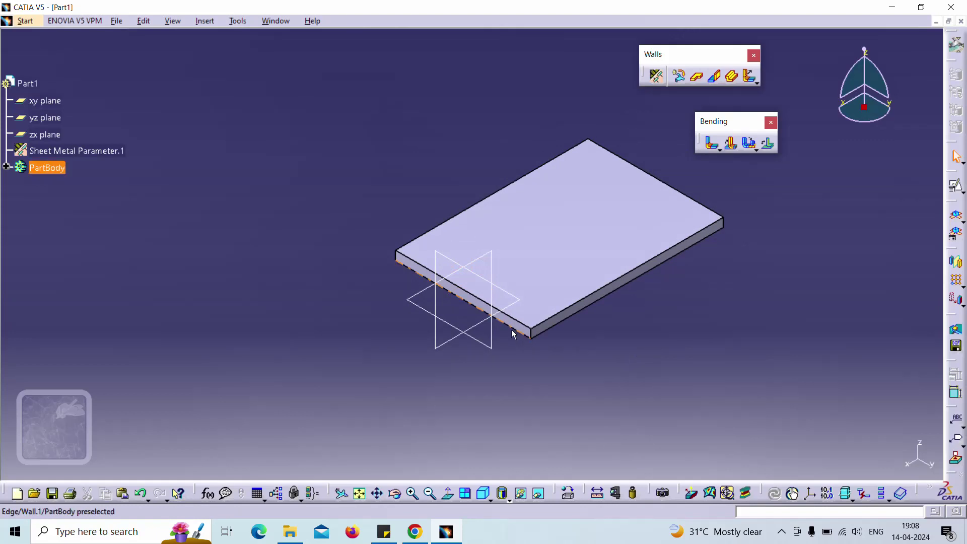
Start a positioned sketch on the yz plane with the implicit origin and orientation
click(956, 186)
click(446, 258)
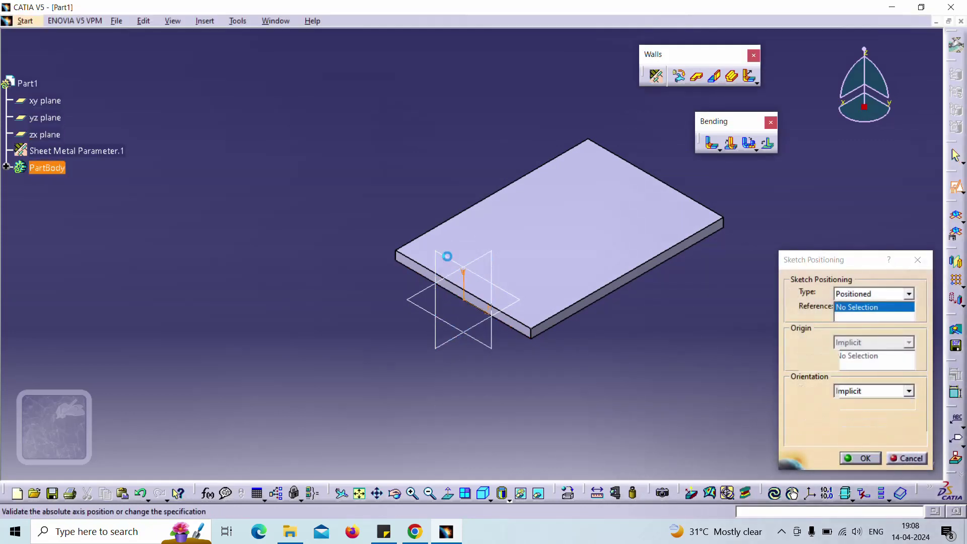
click(862, 458)
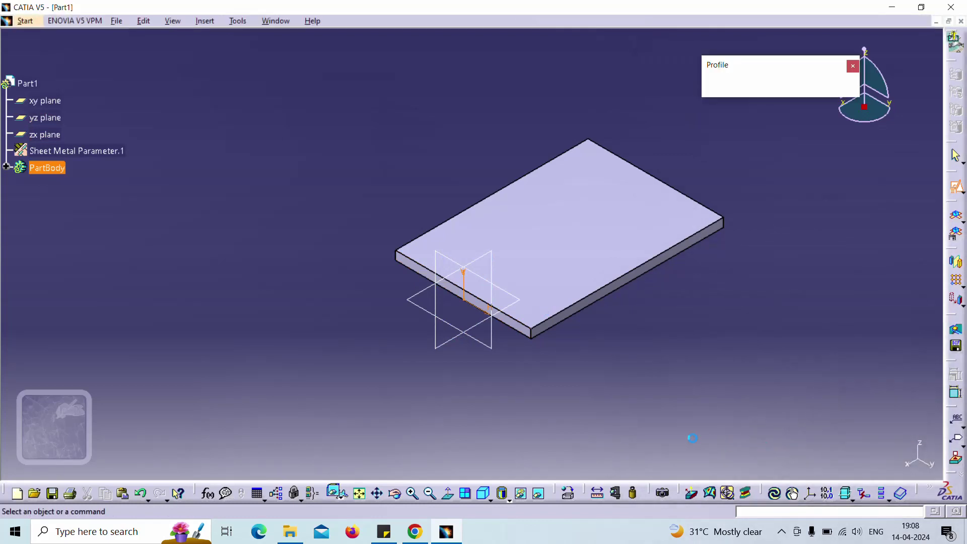
Sketch a rectangle above the base wall, slightly wider than the wall, and lower its bottom side to just above the wall's upper face
click(736, 87)
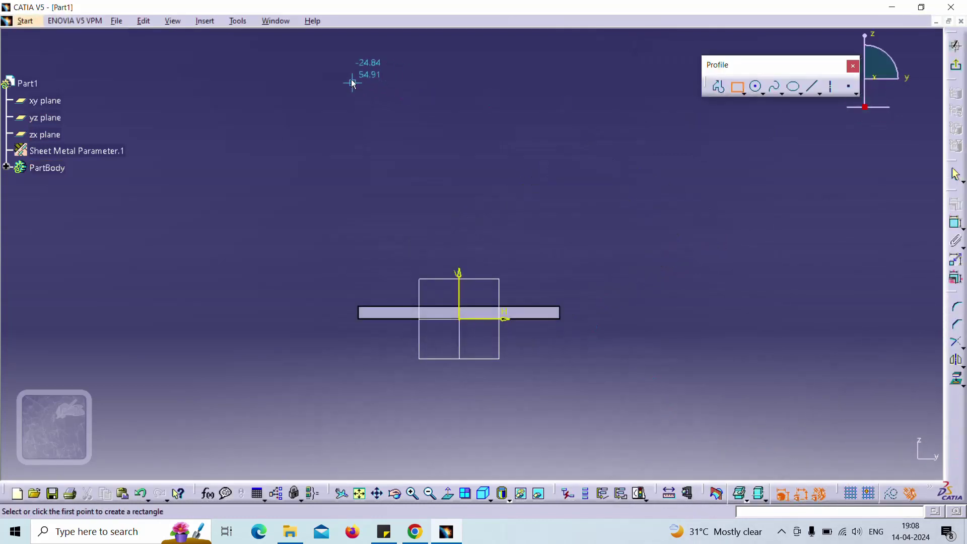
click(350, 75)
click(565, 288)
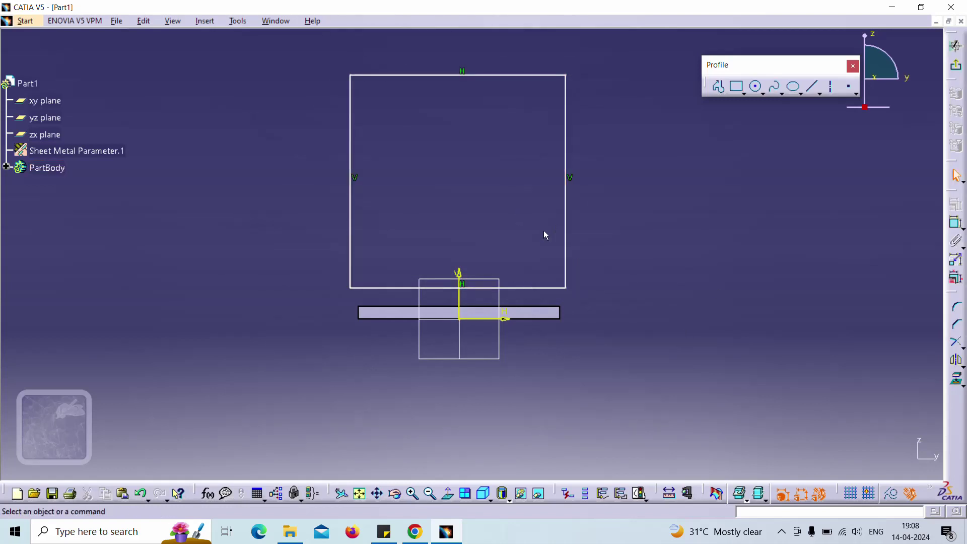
mouse_move(532, 291)
mouse_down()
mouse_move(525, 297)
mouse_move(533, 302)
mouse_up()
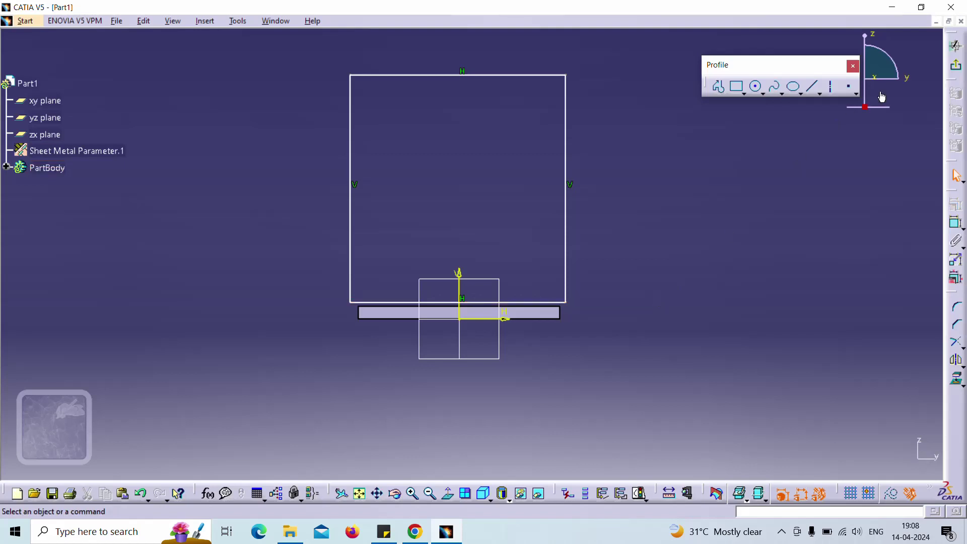
Leave the sketch and create a vertical wall from the new rectangle at the base wall's edge
click(956, 65)
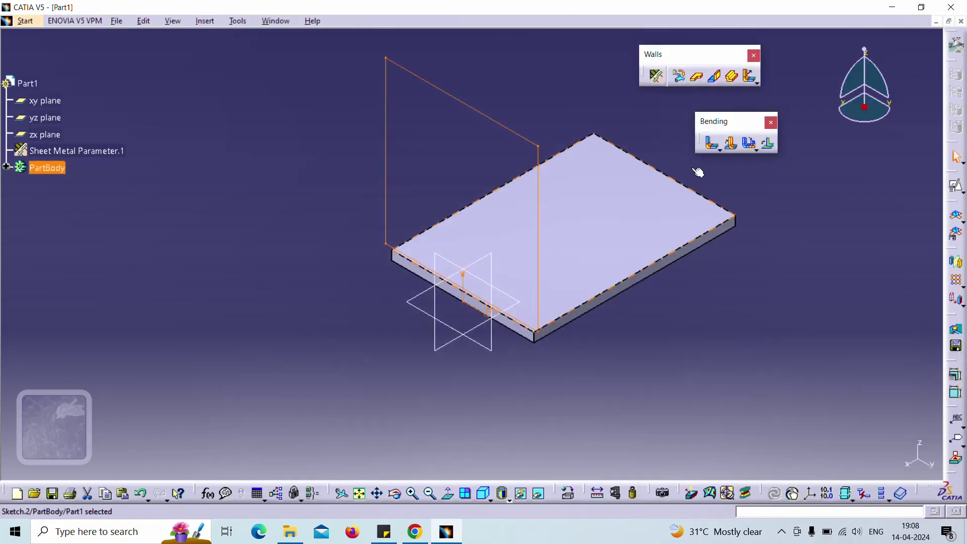
click(696, 77)
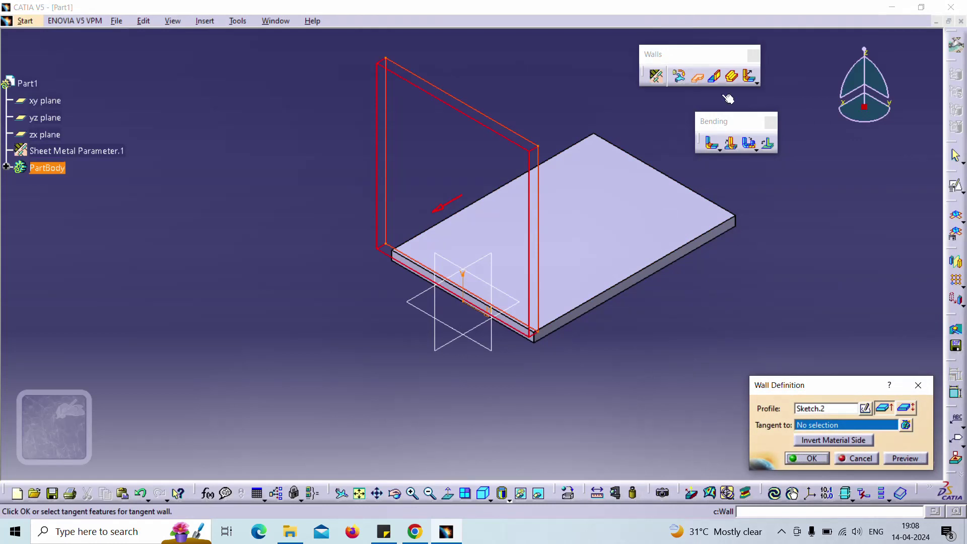
click(809, 458)
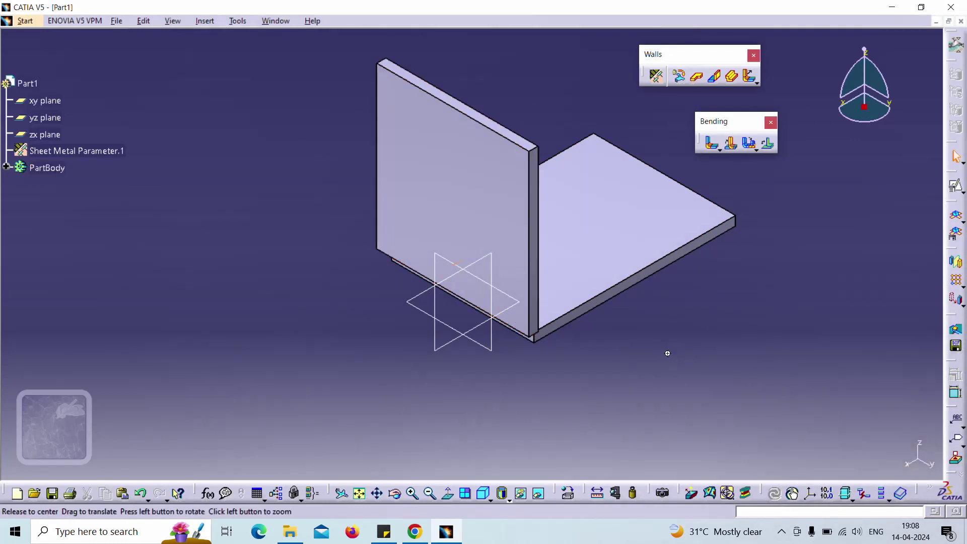
Create a bend between the vertical wall and the base wall, keeping the default radius and angle
middle_drag(667, 352, 470, 338)
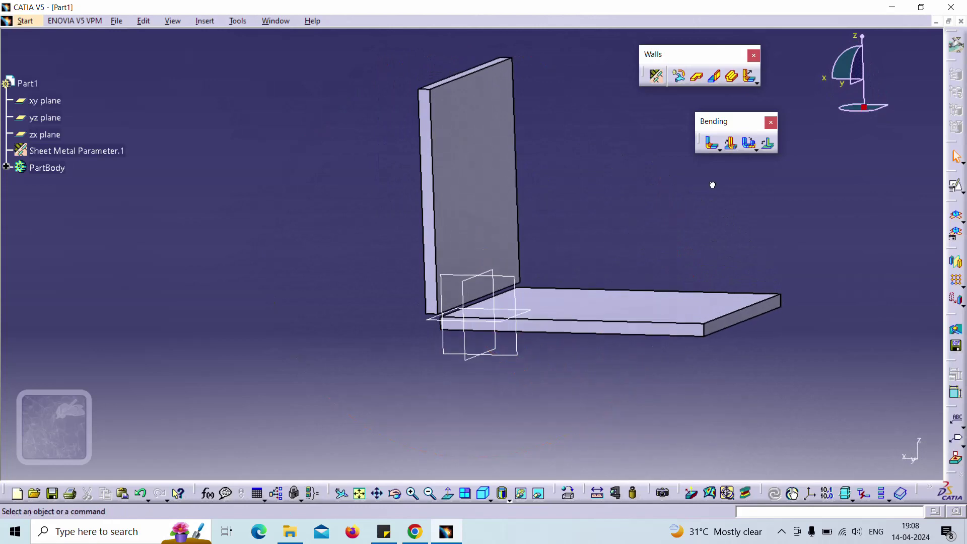
click(712, 151)
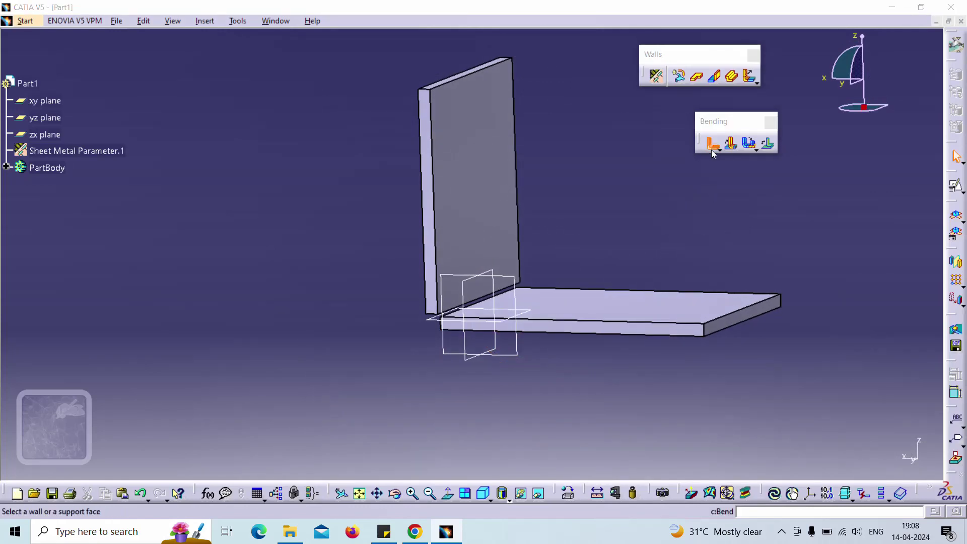
click(492, 191)
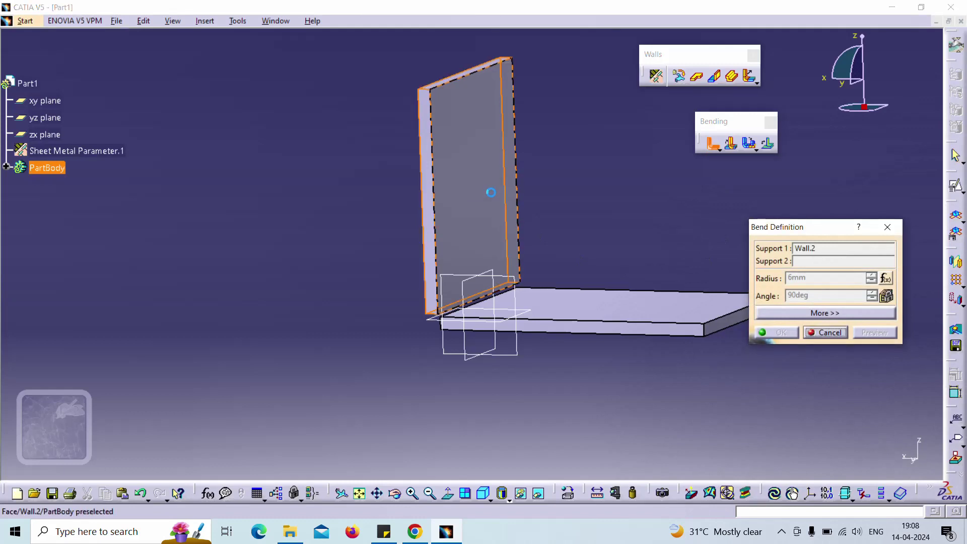
click(623, 316)
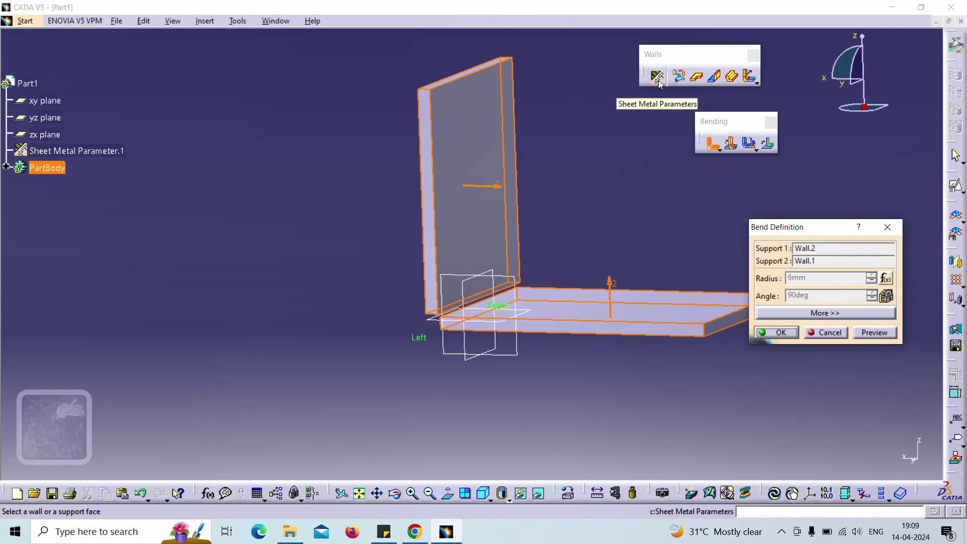
click(788, 334)
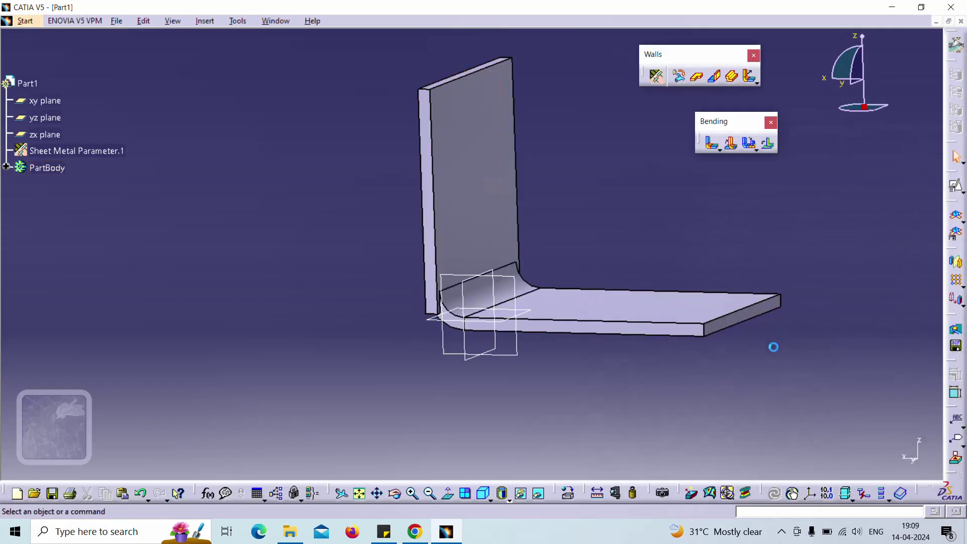
middle_drag(534, 405, 426, 433)
middle_drag(738, 294, 726, 131)
middle_drag(699, 262, 689, 305)
middle_drag(561, 283, 625, 231)
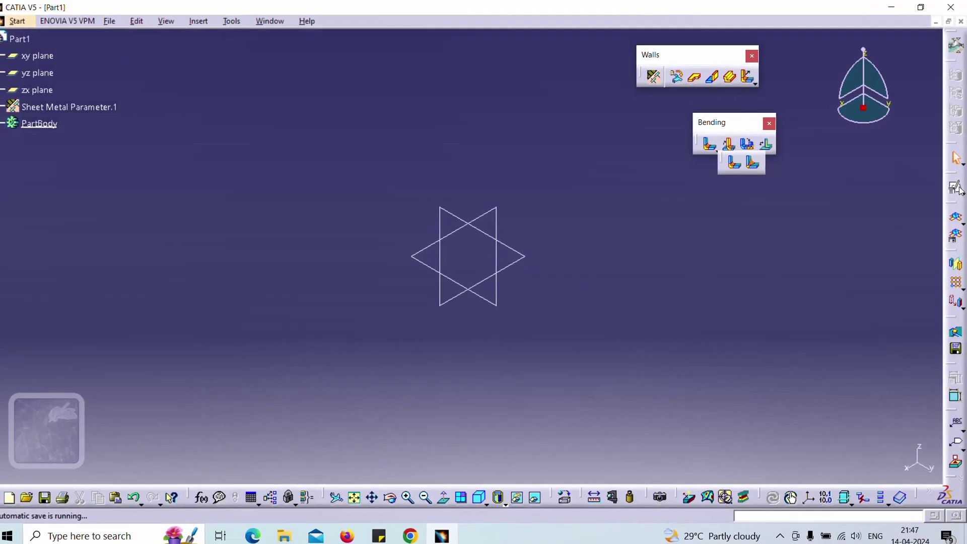
In the empty part, start a positioned sketch on the xy plane with the H and V directions reversed
click(959, 187)
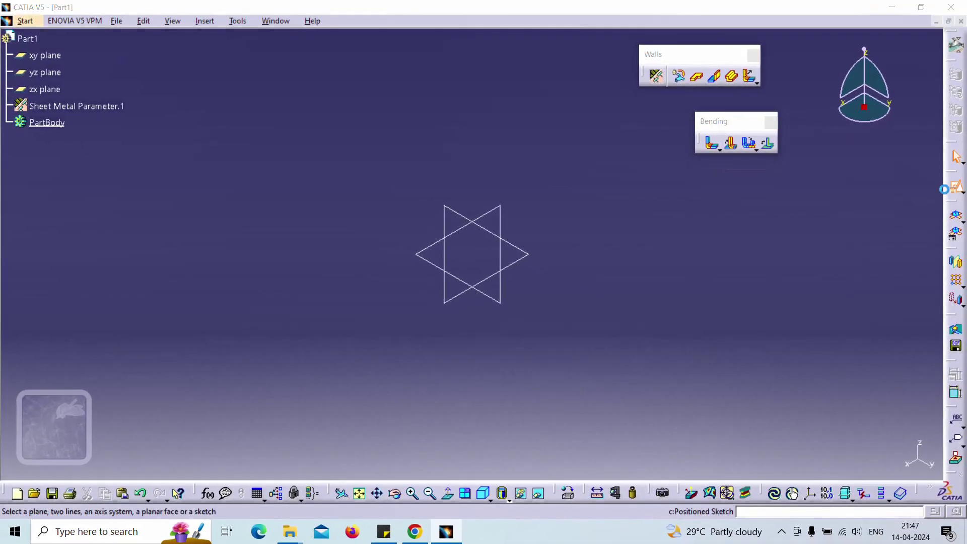
click(518, 249)
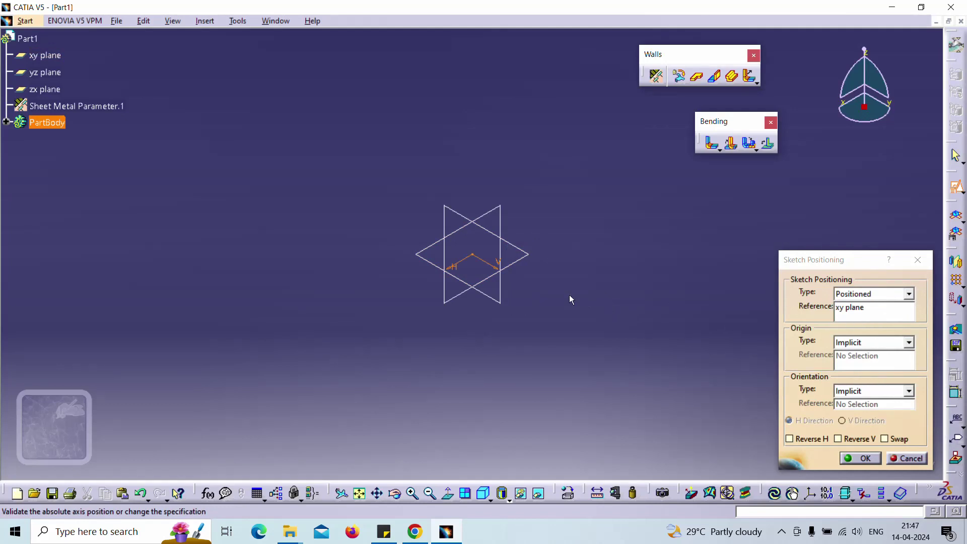
click(837, 438)
click(811, 440)
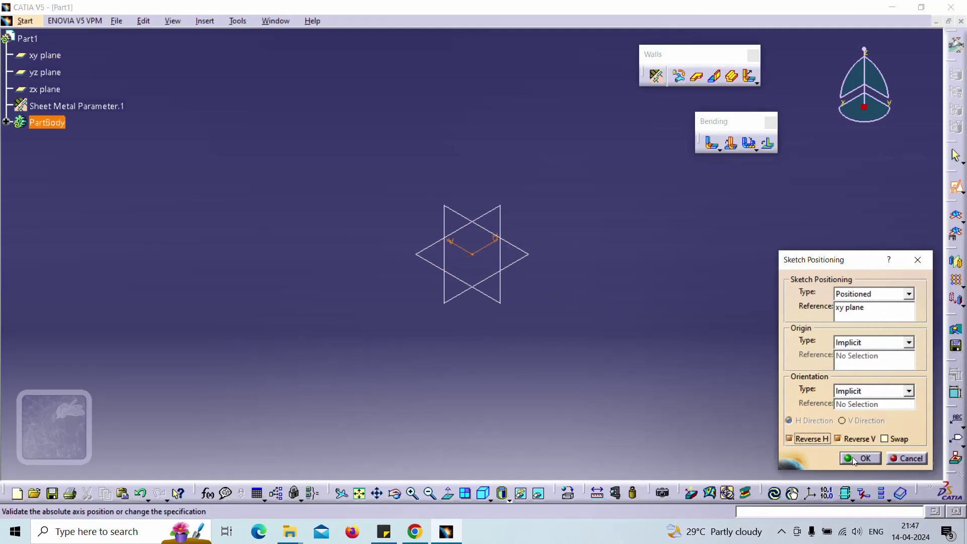
click(856, 458)
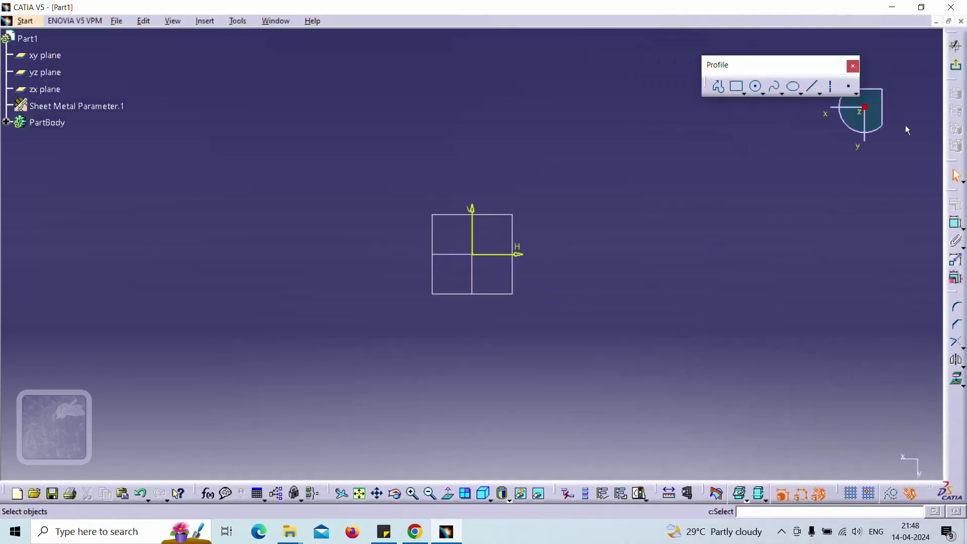
Sketch a rectangle about 50 mm wide across the H axis, with one side on the V axis
click(737, 89)
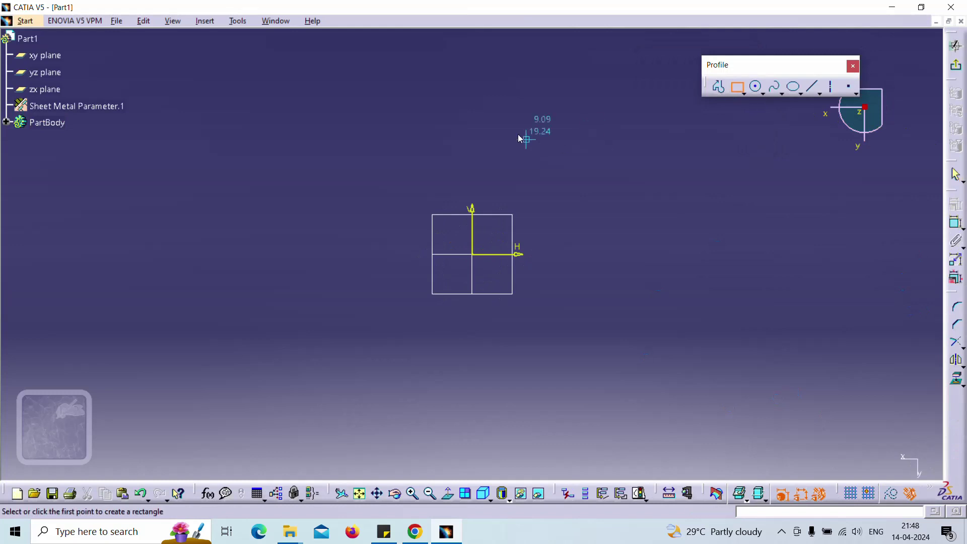
click(472, 97)
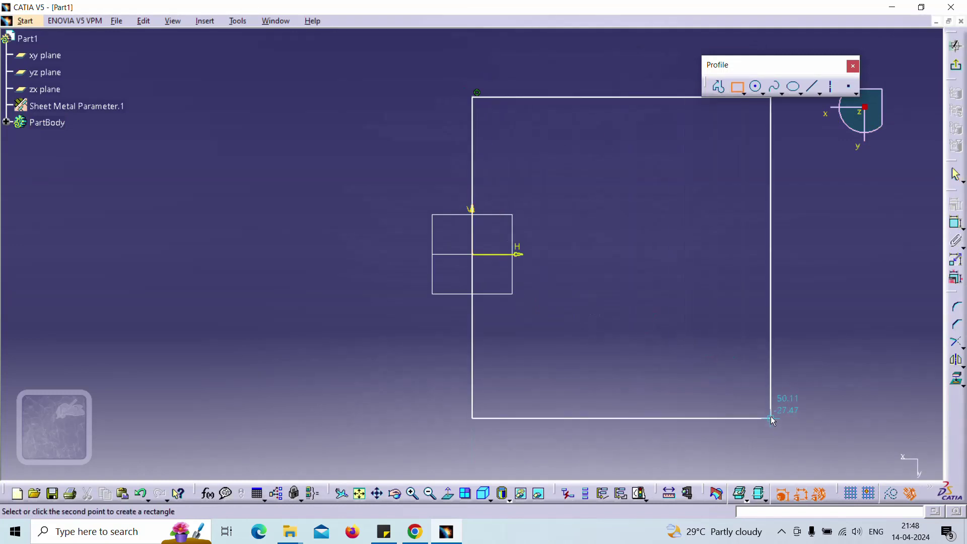
click(771, 418)
Leave the sketch and create a horizontal base wall from the 50 mm wide rectangle
click(956, 70)
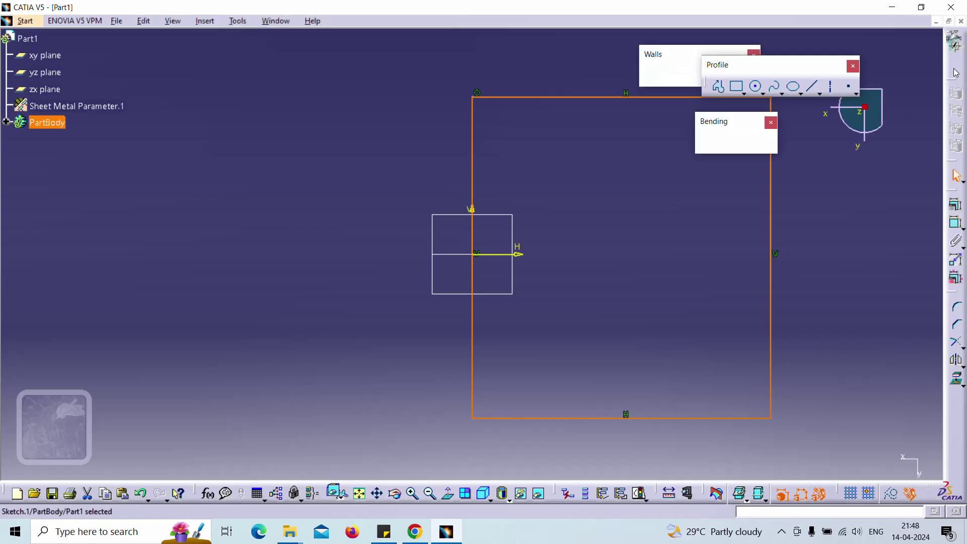
click(698, 79)
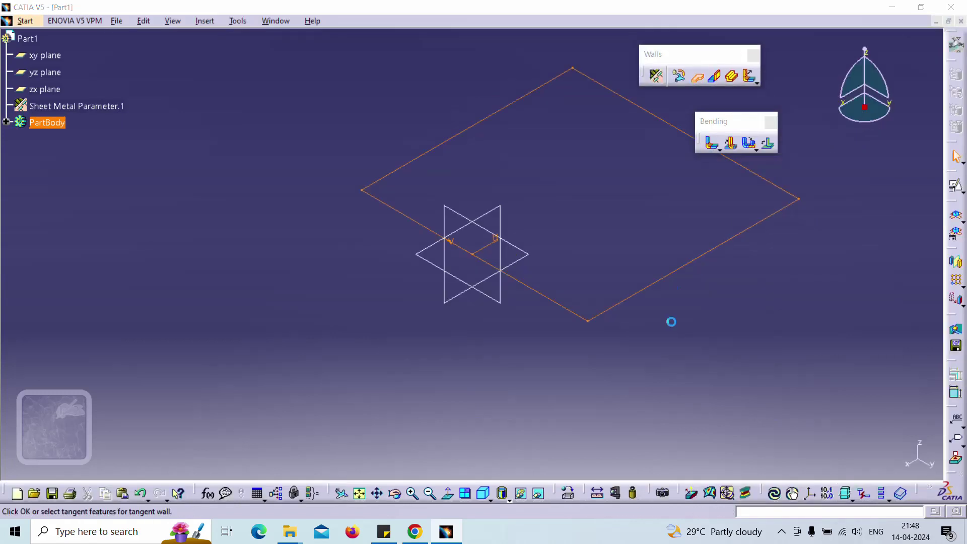
click(812, 459)
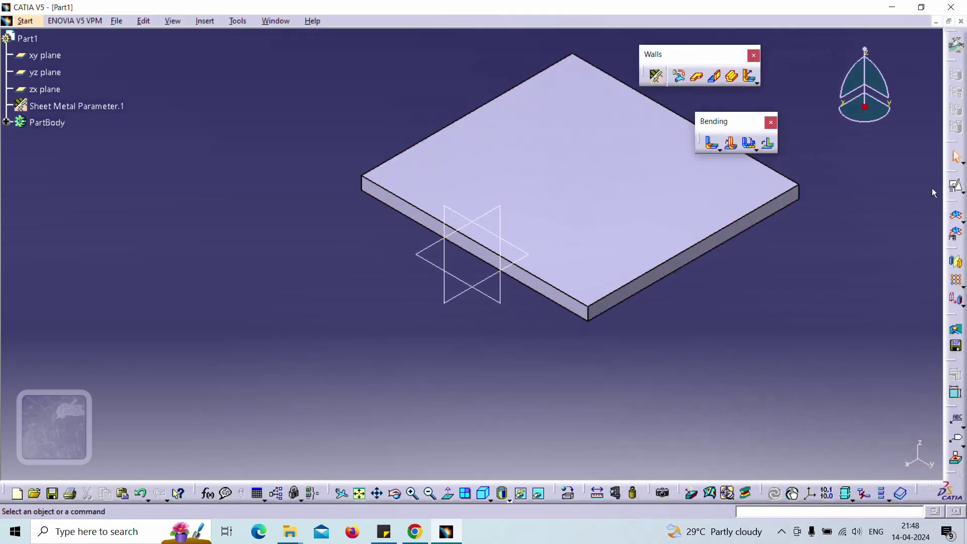
Start a positioned sketch on the yz plane at the base wall's edge
click(957, 186)
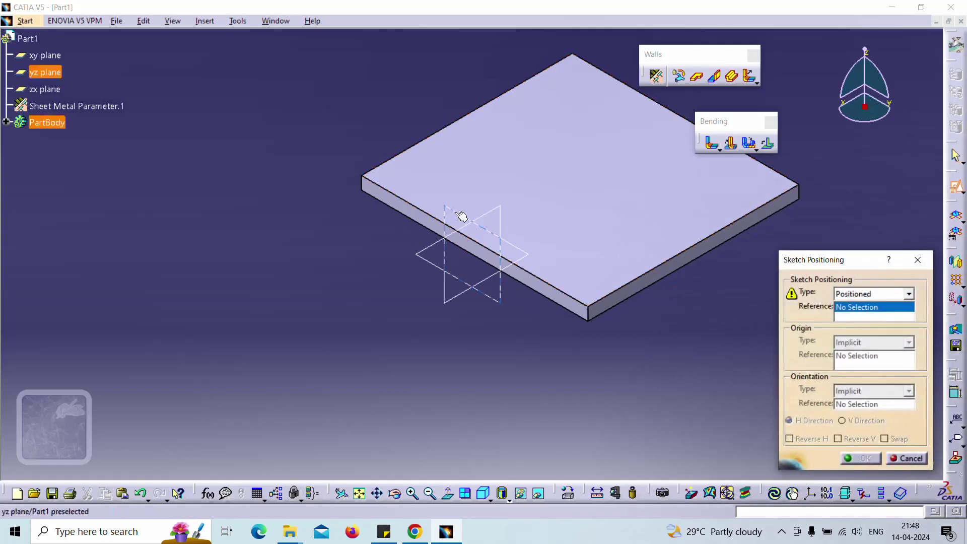
click(457, 213)
click(855, 459)
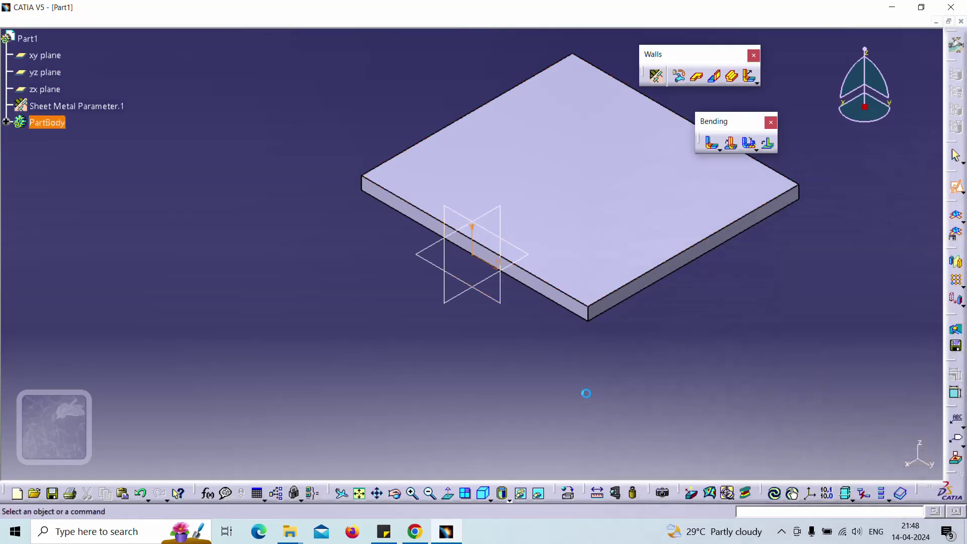
Sketch a rectangle about 35 mm tall just above the base wall, extending slightly past both of its ends
middle_drag(472, 344, 495, 408)
click(736, 86)
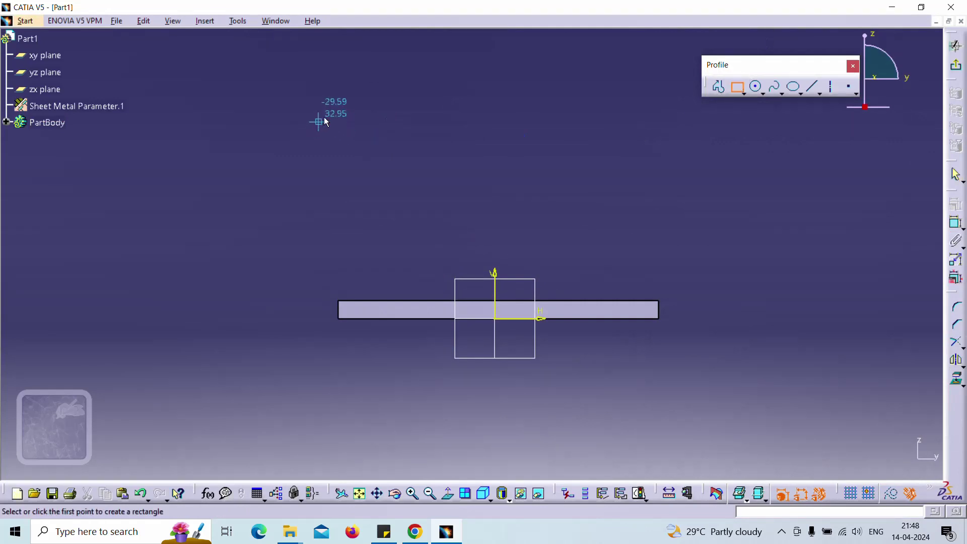
click(327, 87)
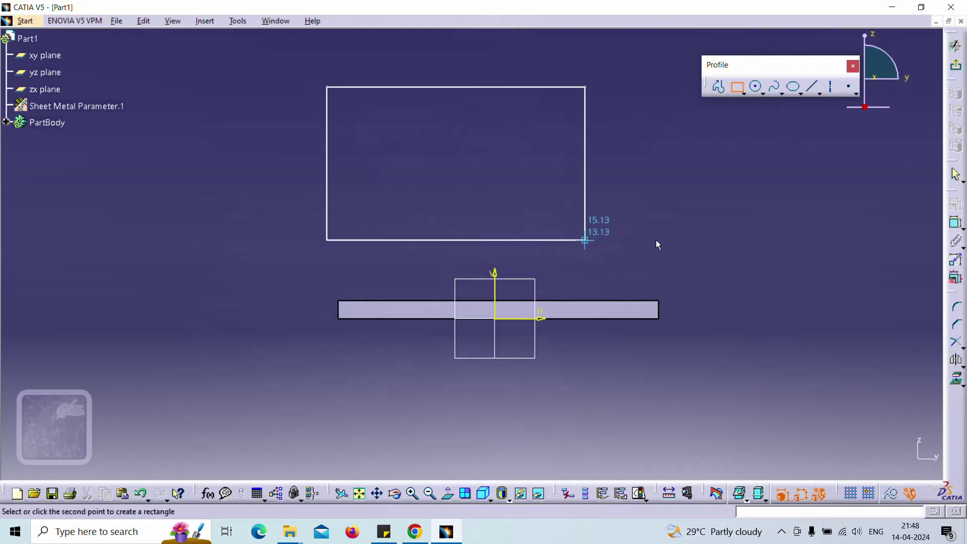
click(664, 299)
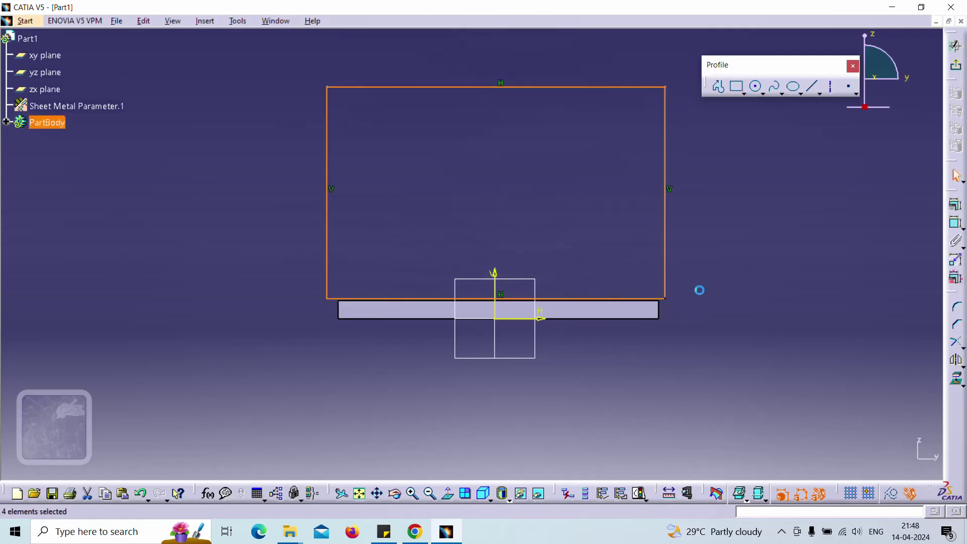
Try to constrain the rectangle's vertical side on the positive H side to the base wall's end edge
click(659, 311)
ctrl+click(667, 237)
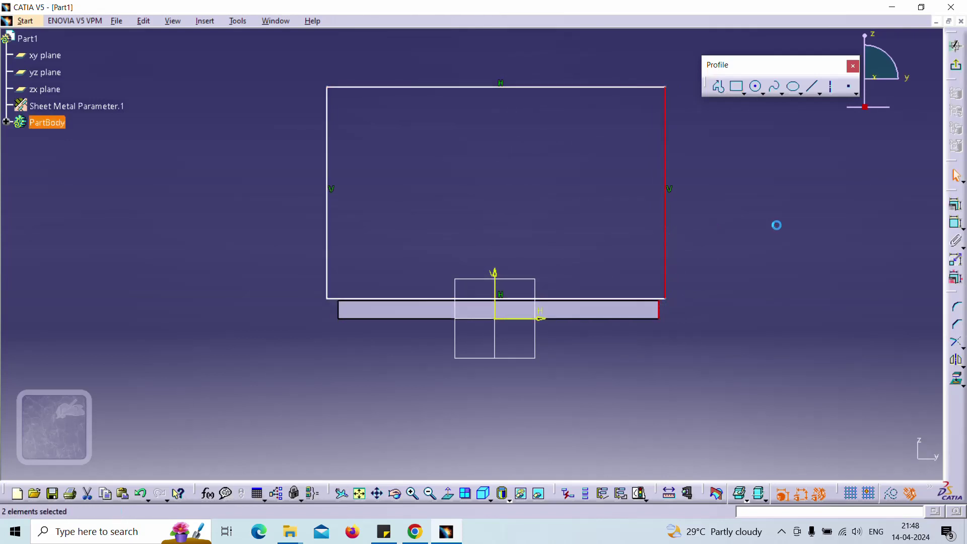
click(957, 224)
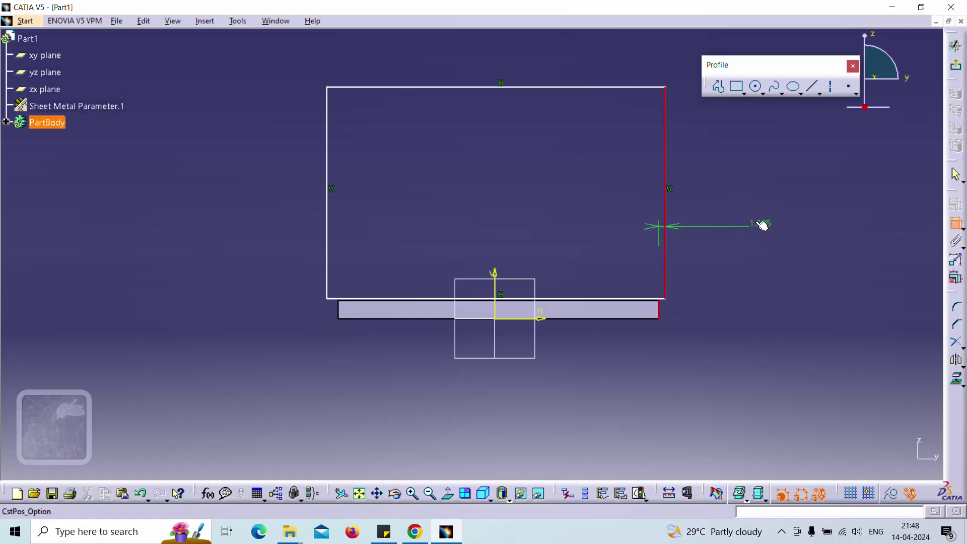
right_click(756, 224)
click(814, 398)
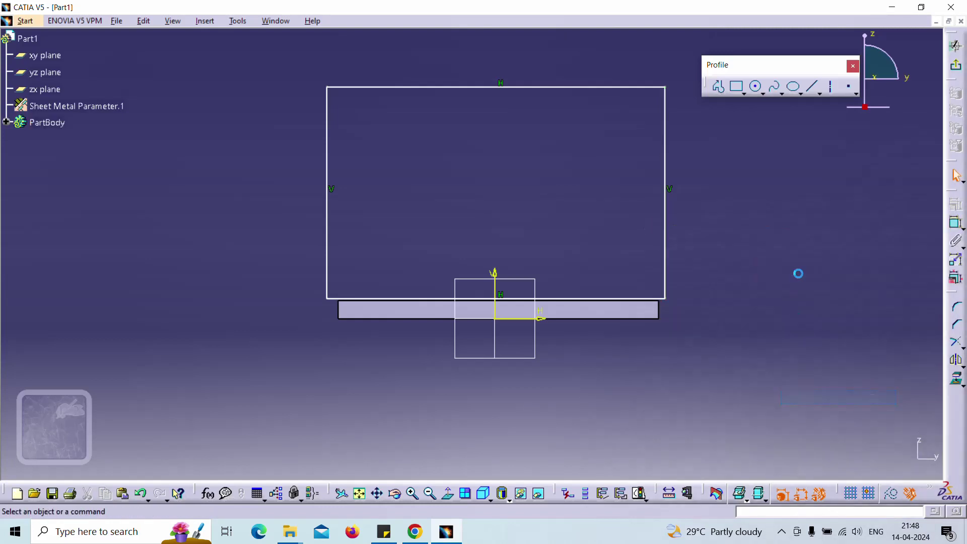
Make the rectangle's vertical side on the positive H side coincident with the base wall's end edge
click(956, 222)
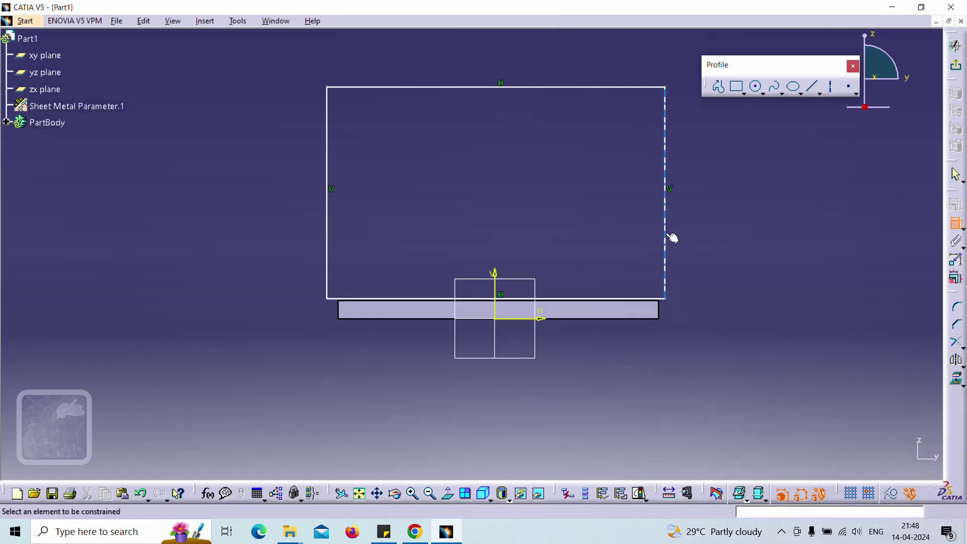
click(665, 247)
click(659, 311)
right_click(700, 257)
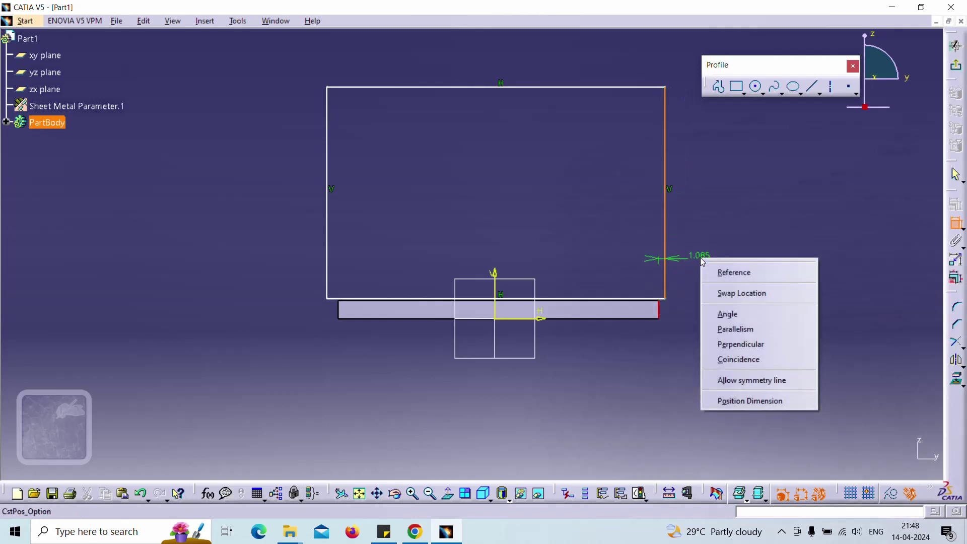
click(760, 359)
Make the rectangle's vertical side on the negative H side coincident with the base wall's opposite end edge
click(955, 223)
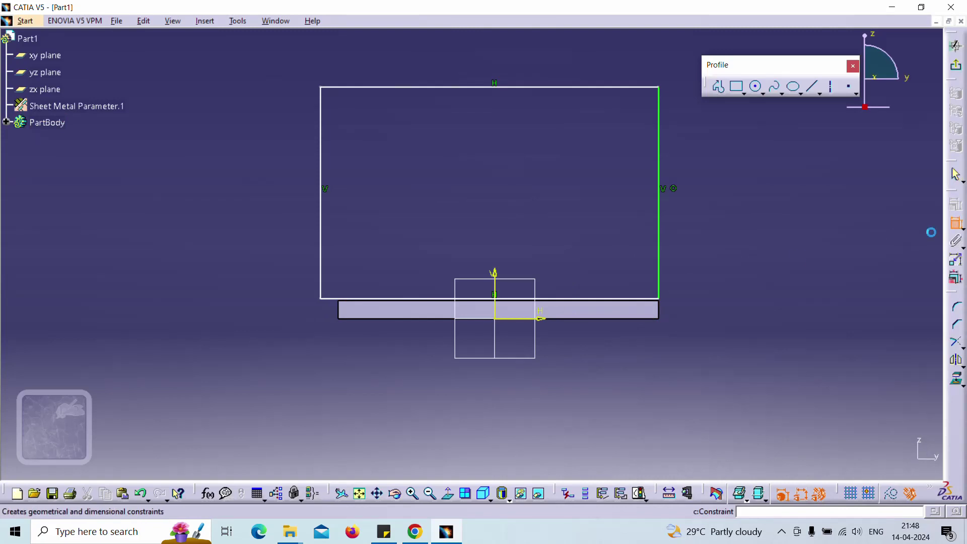
click(322, 151)
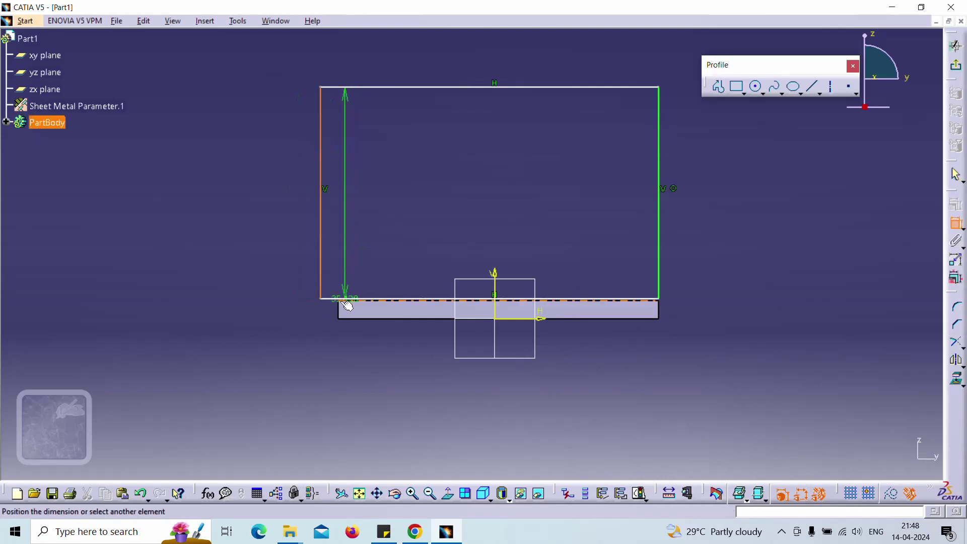
click(338, 308)
right_click(353, 222)
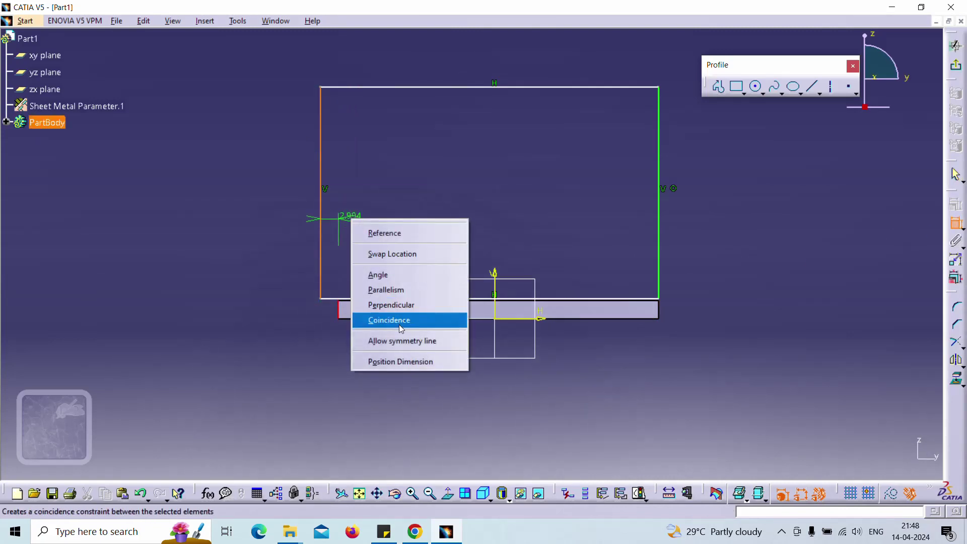
click(399, 324)
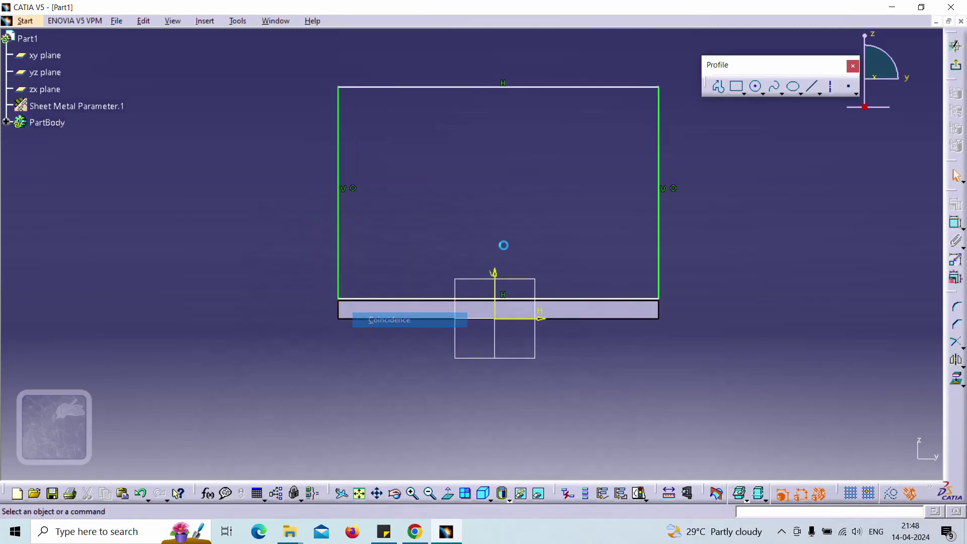
Leave the sketch and create a vertical wall from the rectangle, with its material outside the base wall
click(955, 65)
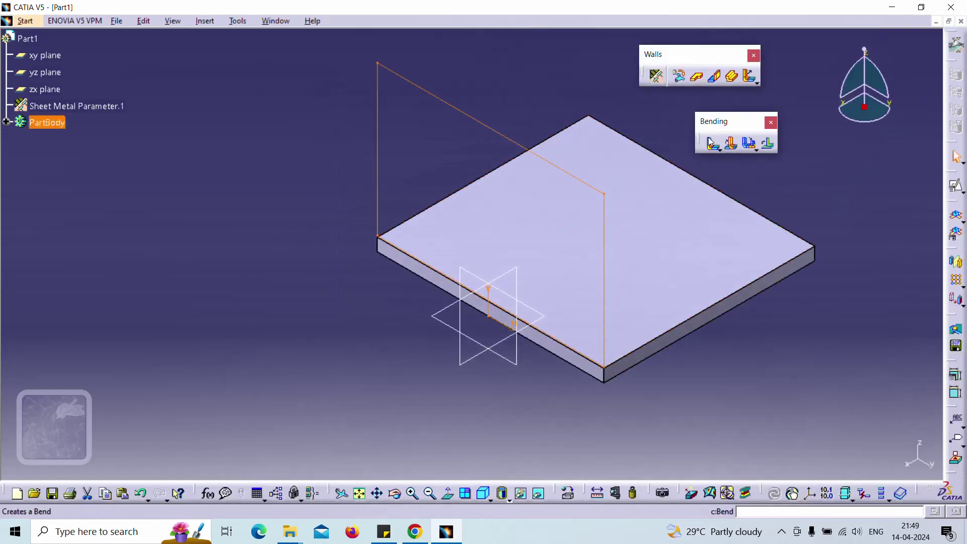
click(697, 77)
click(808, 458)
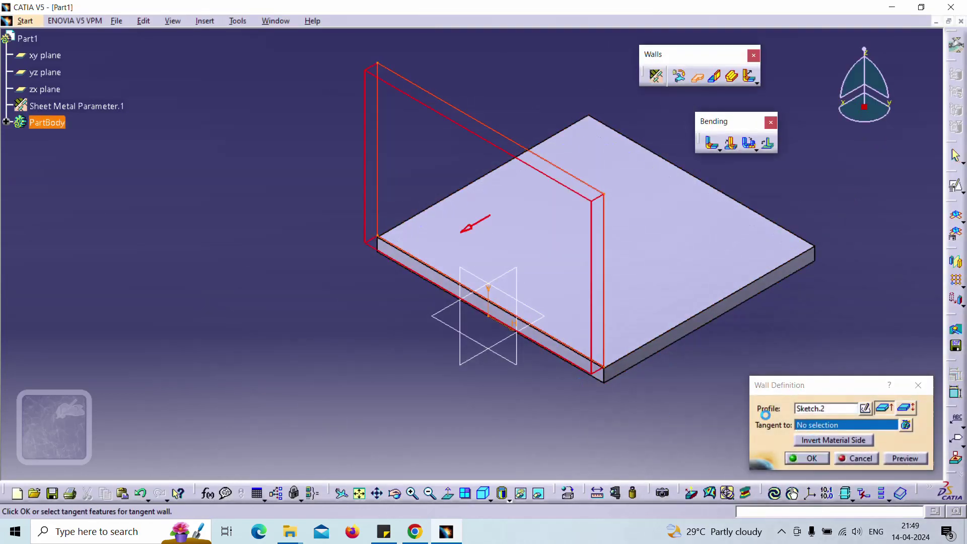
Start a conical bend with the vertical wall as the first support and the base wall as the second
middle_drag(751, 402, 557, 221)
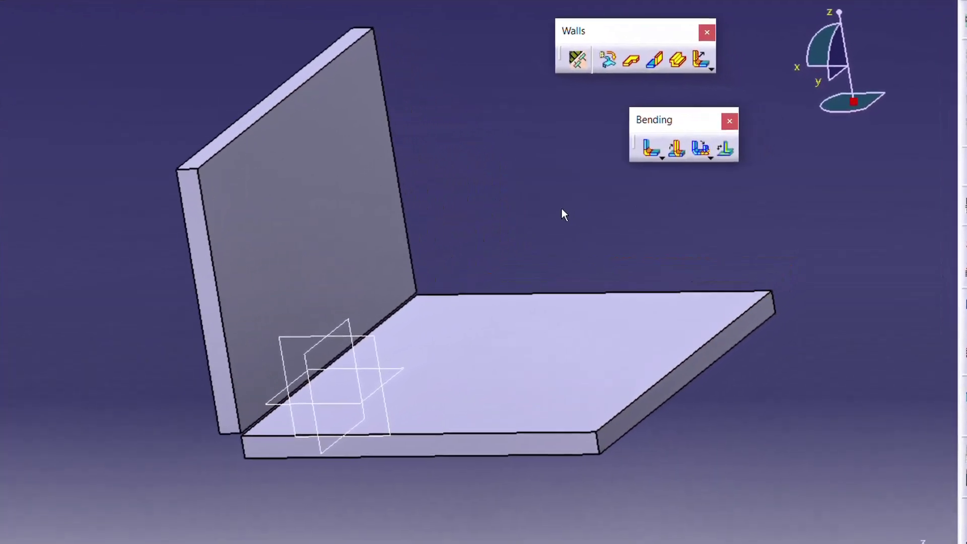
click(662, 158)
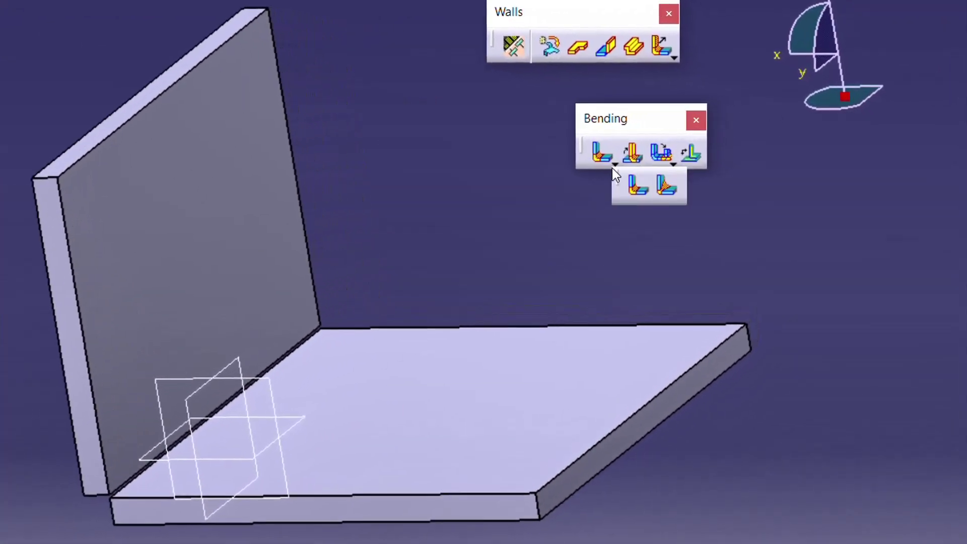
click(666, 194)
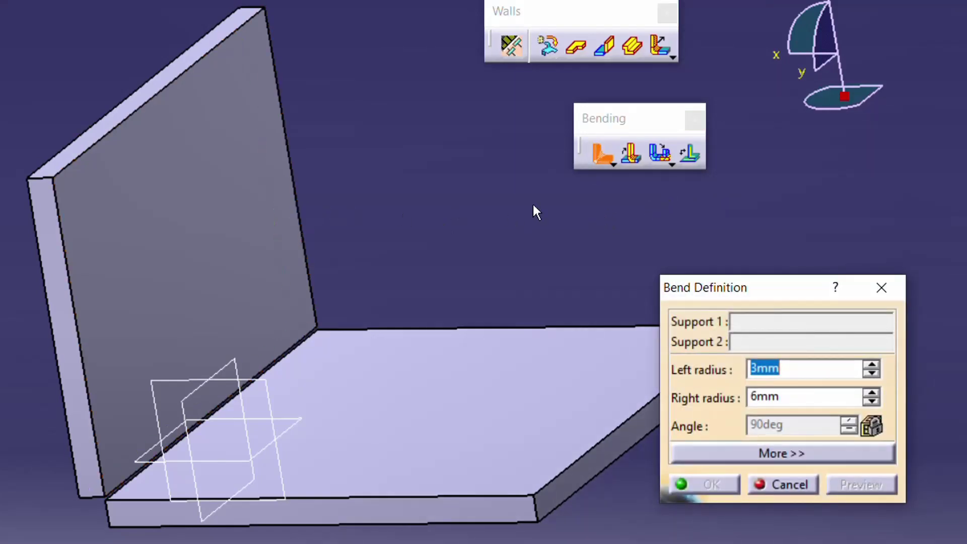
click(208, 216)
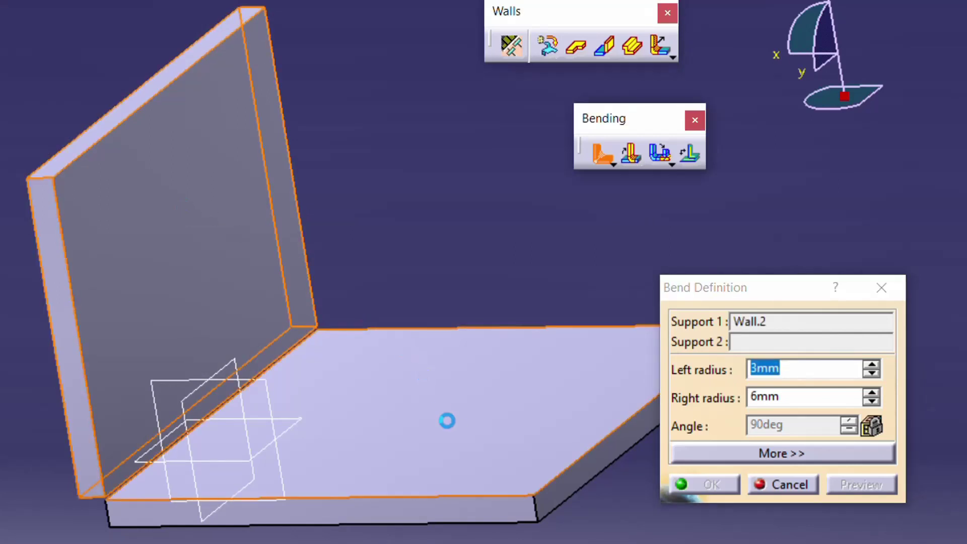
click(448, 421)
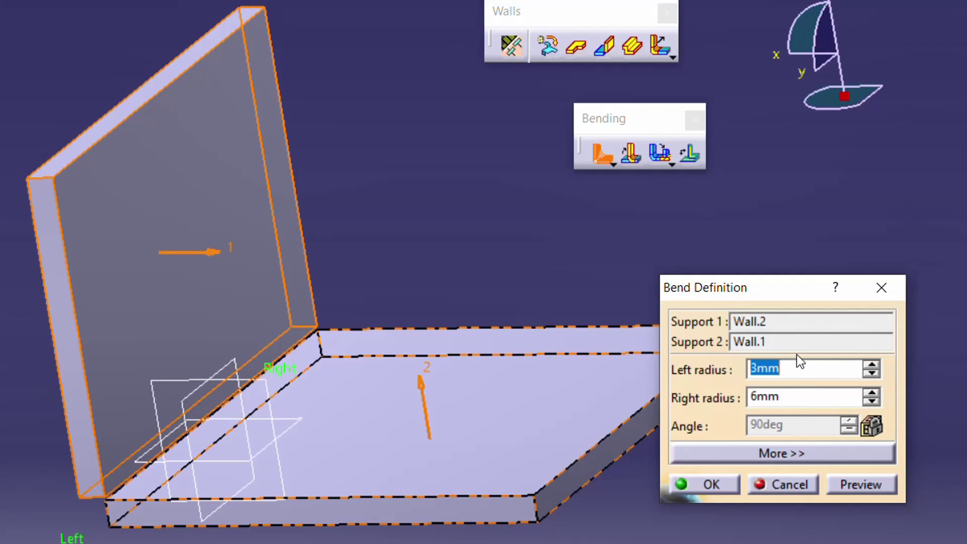
Set the conical bend's left radius to 2 mm and right radius to 8 mm, preview it and create the bend
click(872, 374)
click(869, 392)
click(868, 392)
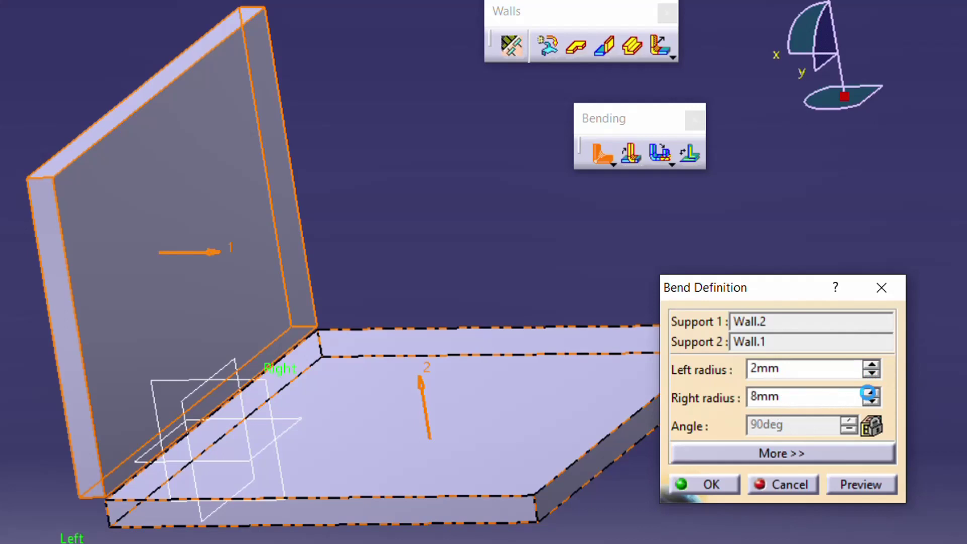
click(855, 479)
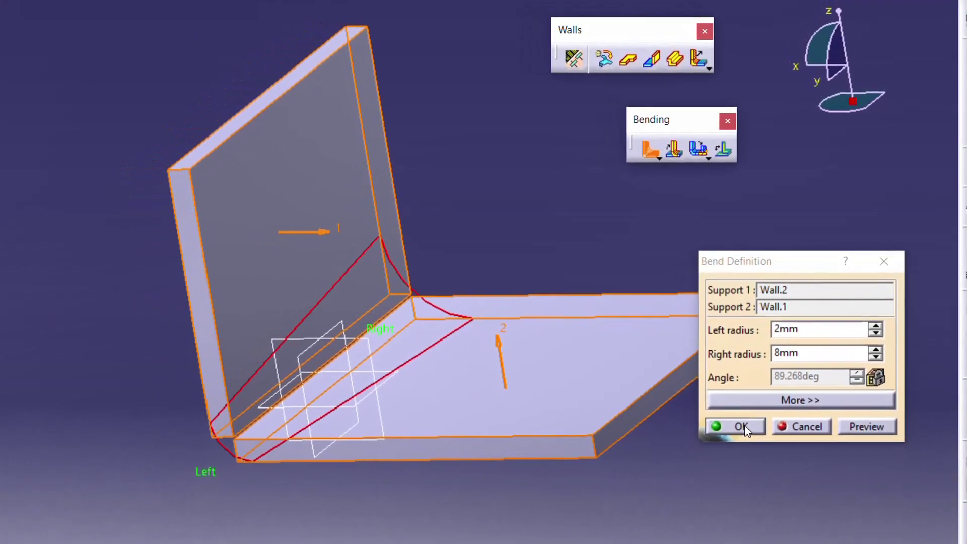
click(745, 427)
Examine the conical bend between the two walls and bring up the available bend types
middle_drag(511, 418, 491, 433)
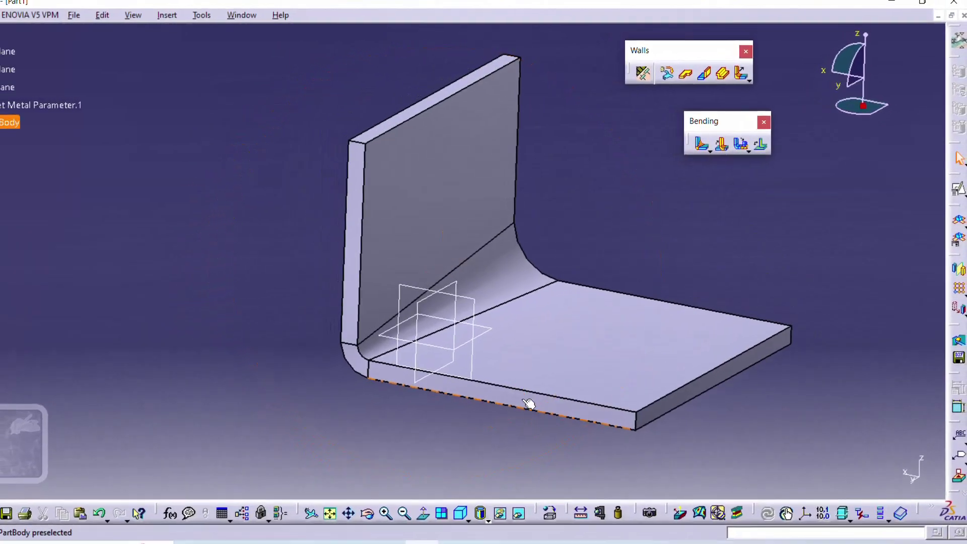
middle_drag(528, 404, 328, 347)
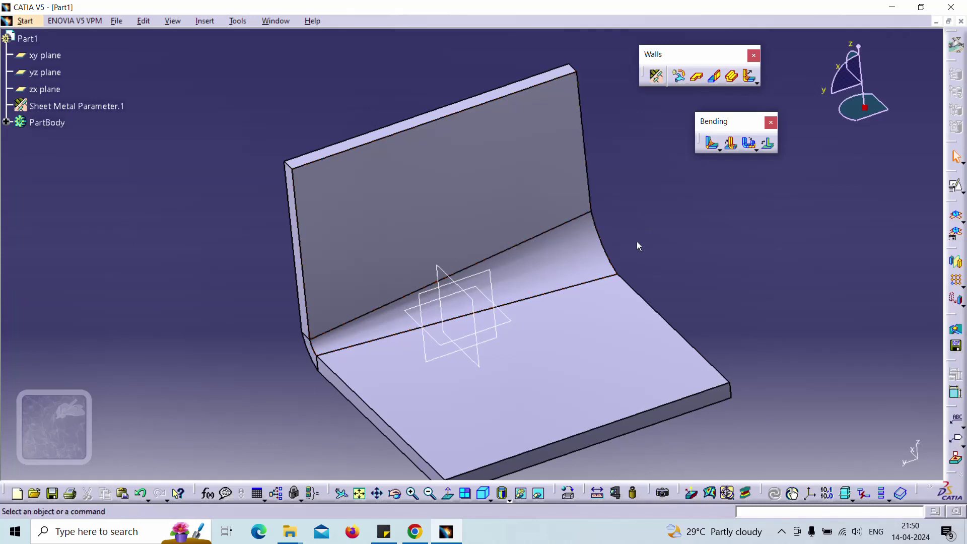
click(720, 150)
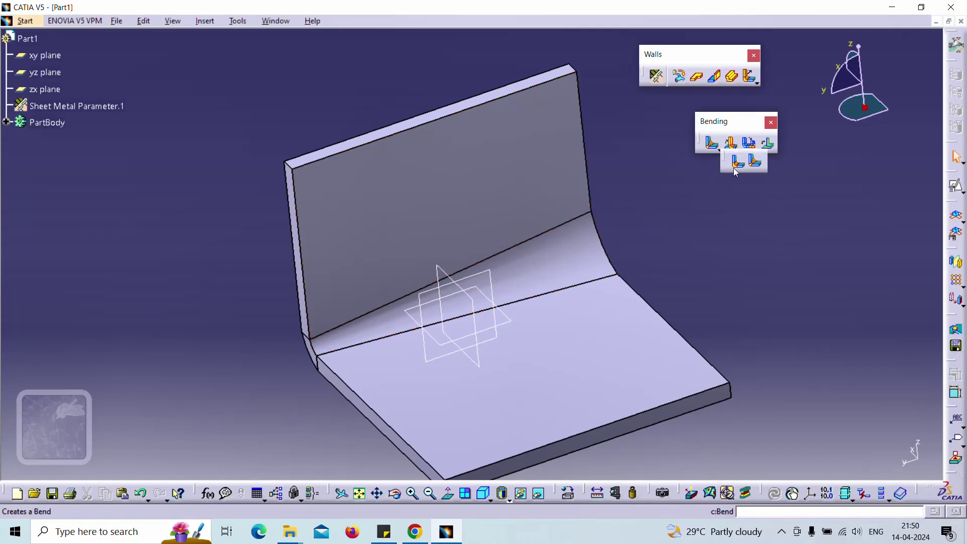